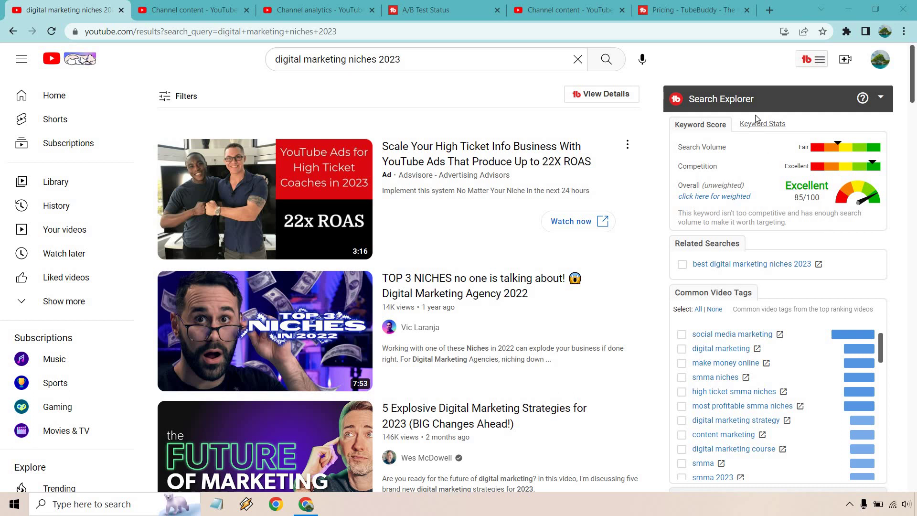
- Review the stats for 'digital marketing niches 2023', highlighting the query and the 0/17 keyword-in-titles count
{"action": "left_click", "coordinate": [768, 125]}
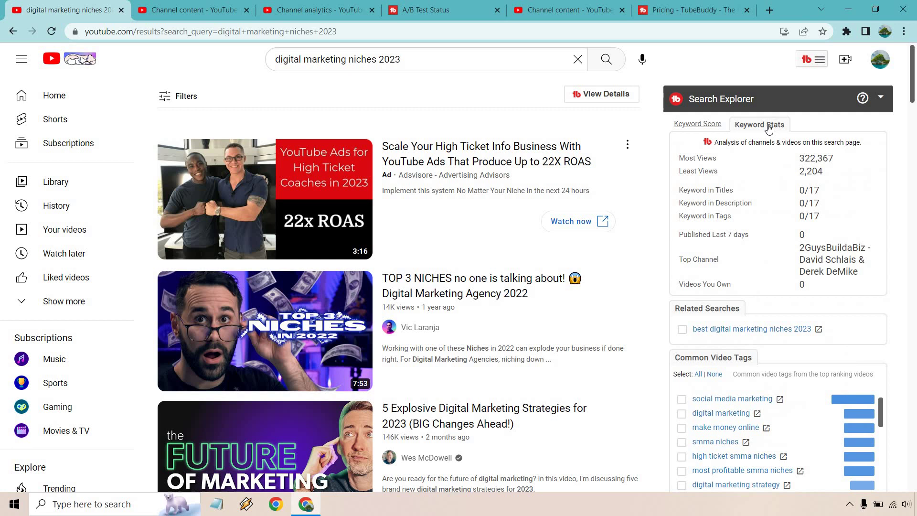
{"action": "left_click", "coordinate": [302, 57]}
{"action": "key", "text": "ctrl+shift+Left"}
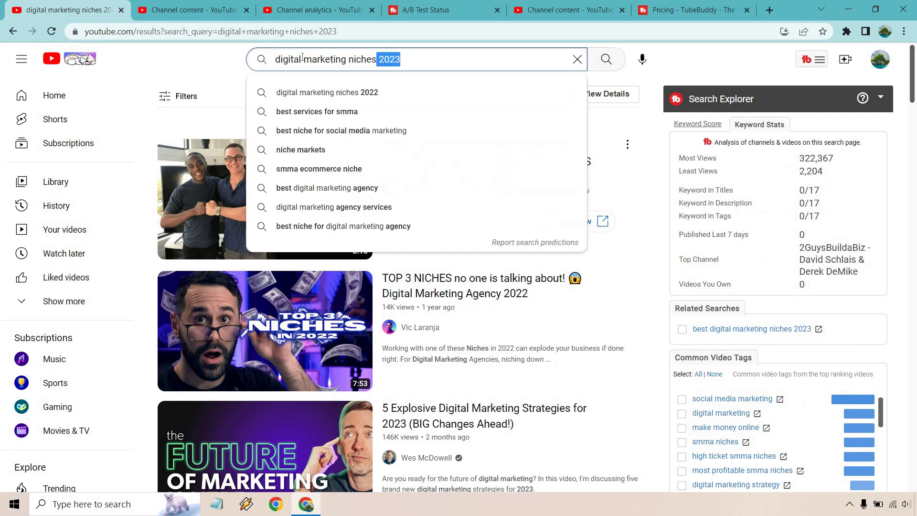
{"action": "left_click", "coordinate": [271, 54], "text": "shift"}
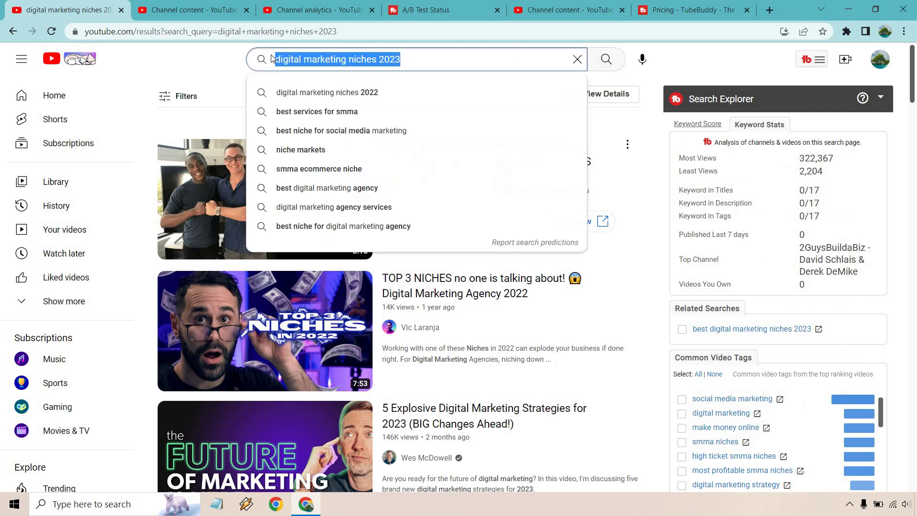
{"action": "left_click", "coordinate": [878, 178]}
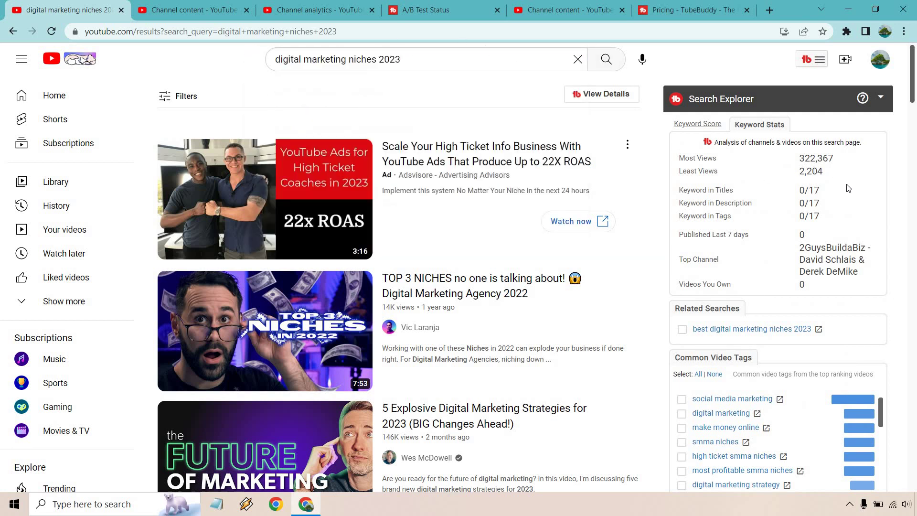
{"action": "left_click_drag", "start_coordinate": [800, 190], "coordinate": [818, 187]}
{"action": "left_click", "coordinate": [820, 197]}
- Return to the Keyword Score view showing Excellent, 85/100
{"action": "left_click", "coordinate": [698, 123]}
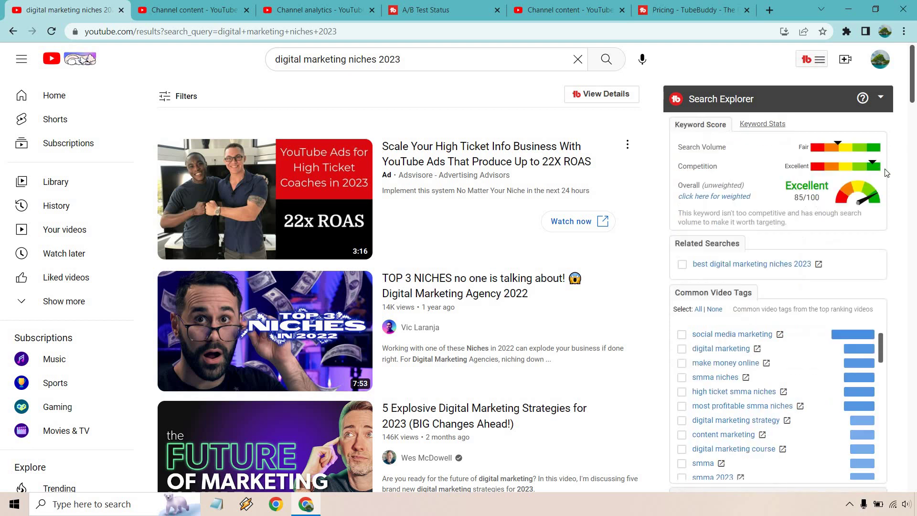
{"action": "scroll", "coordinate": [900, 179], "scroll_direction": "down", "scroll_amount": 1}
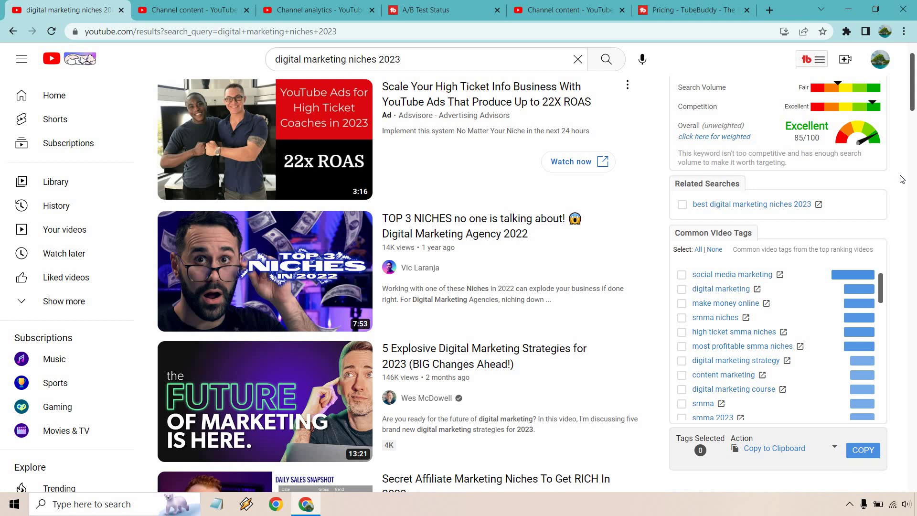
{"action": "scroll", "coordinate": [901, 182], "scroll_direction": "up", "scroll_amount": 1}
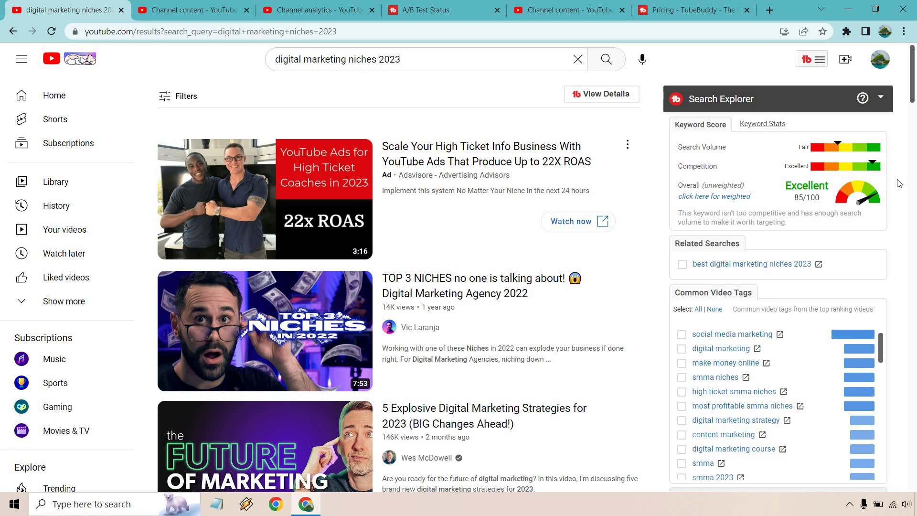
- Open SEO Studio from the channel content and start optimizing for 'Digital Marketing Niches 2023'
{"action": "left_click", "coordinate": [171, 5]}
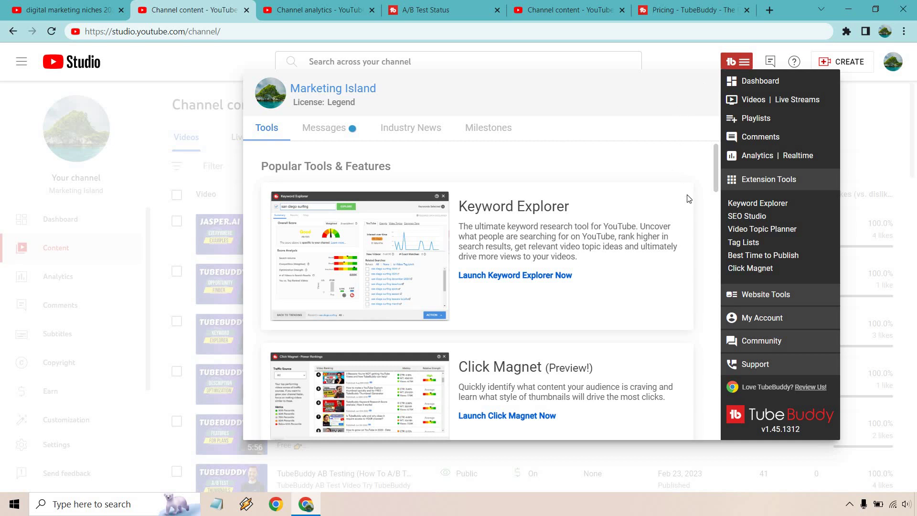
{"action": "left_click", "coordinate": [744, 219]}
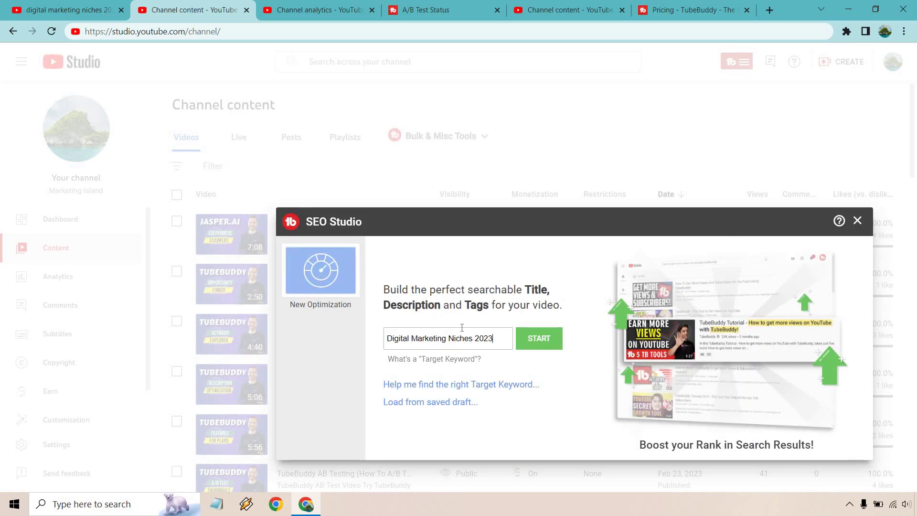
{"action": "left_click", "coordinate": [539, 338]}
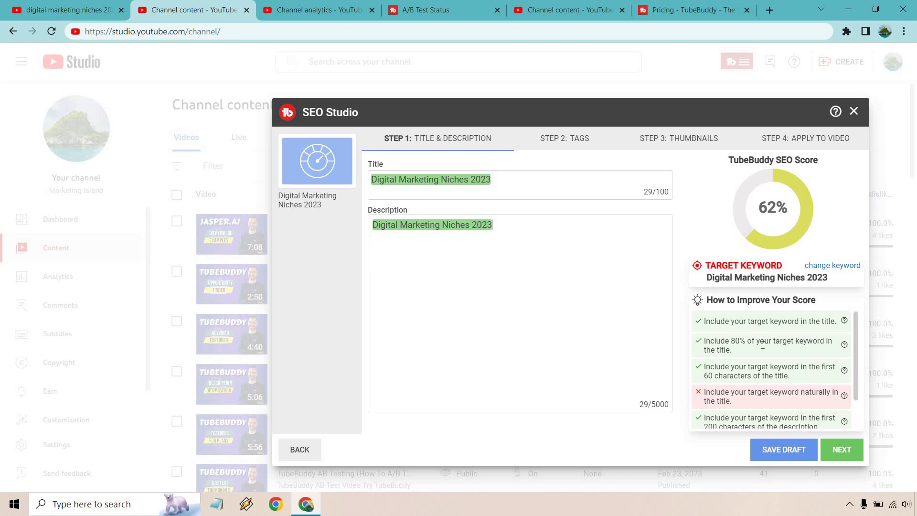
{"action": "scroll", "coordinate": [764, 349], "scroll_direction": "down", "scroll_amount": 1}
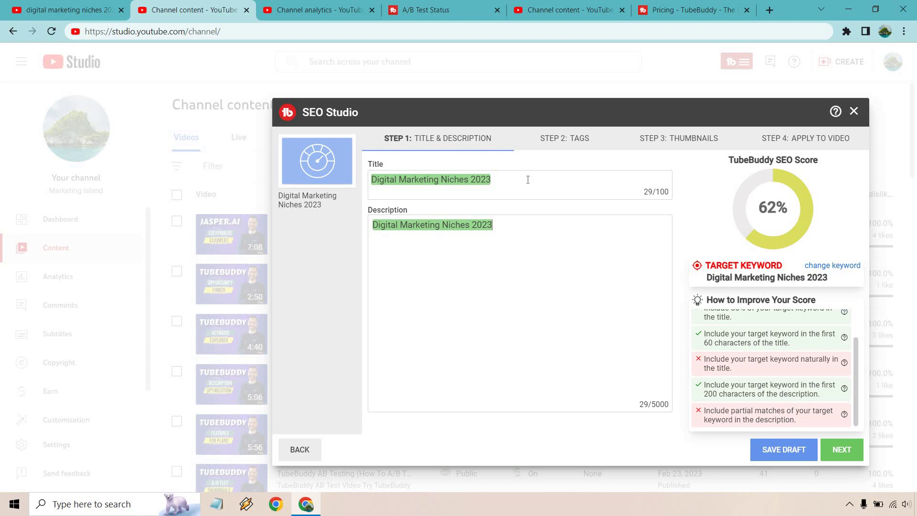
- Append ': Some Of The Best Niches To Pick' to the title, raising the SEO score to 86%
{"action": "left_click", "coordinate": [508, 179]}
{"action": "type", "text": ": Some Of The Best Ni"}
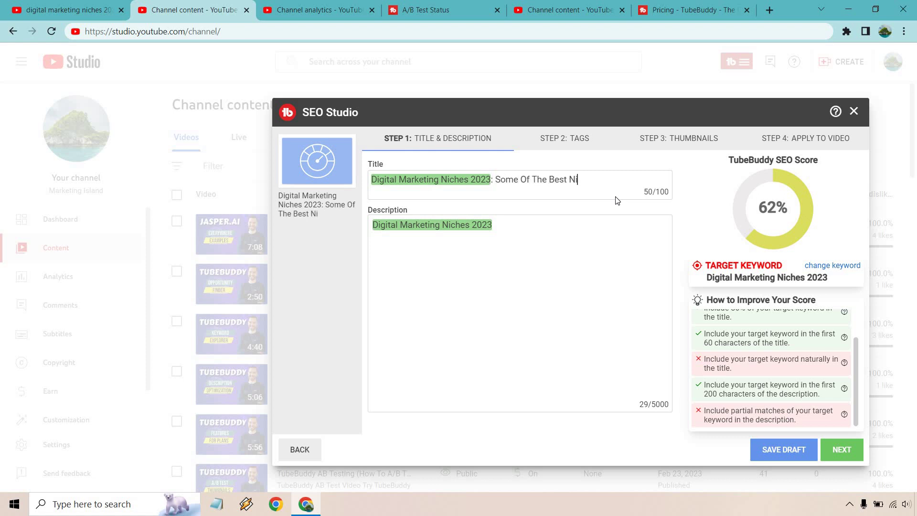
{"action": "type", "text": "ches To Pick"}
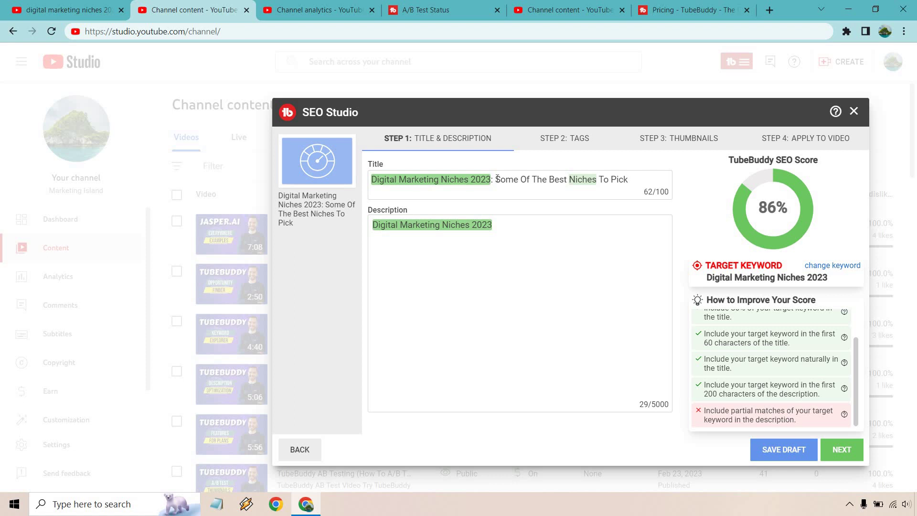
{"action": "left_click_drag", "start_coordinate": [496, 179], "coordinate": [633, 180]}
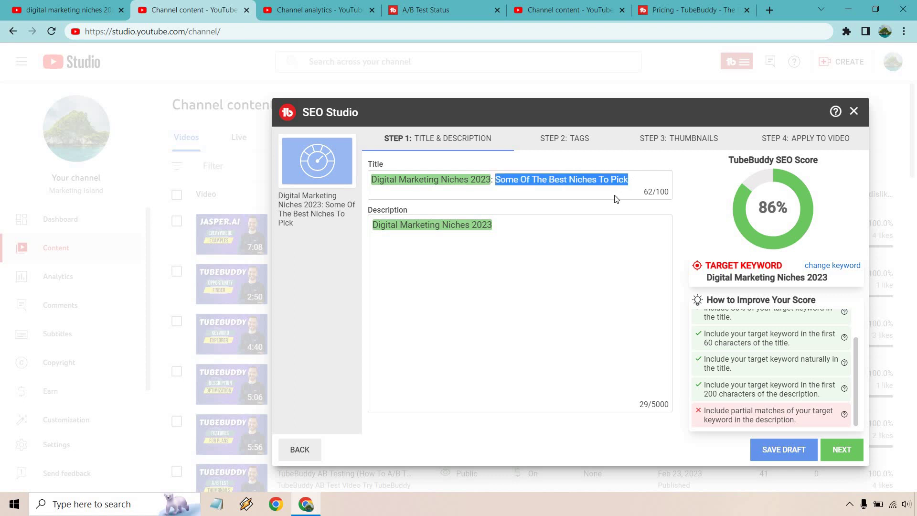
{"action": "left_click", "coordinate": [579, 226]}
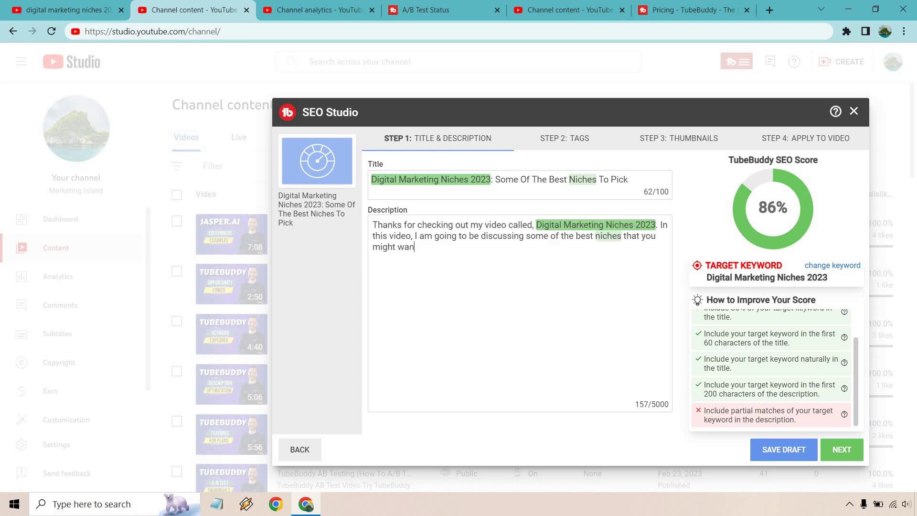
- Finish the description sentence with 'to get started with.', bringing the SEO score to 95%
{"action": "type", "text": "to get started with."}
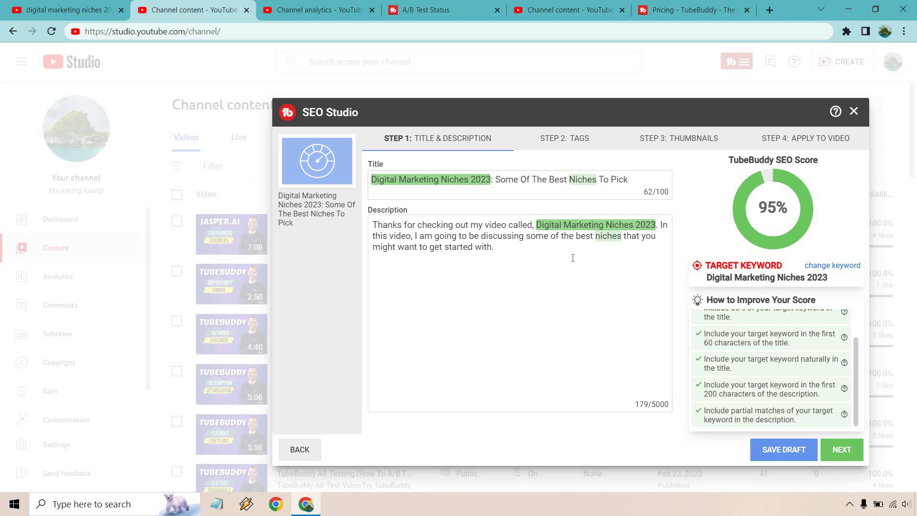
{"action": "left_click", "coordinate": [537, 252]}
{"action": "scroll", "coordinate": [783, 353], "scroll_direction": "up", "scroll_amount": 1}
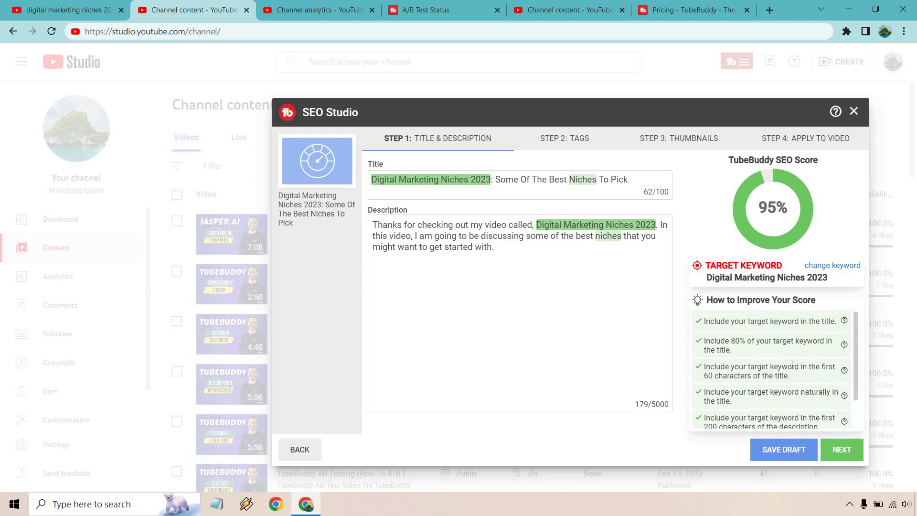
- Add the two suggested best digital marketing niches 2023 tags plus a 'digital marketing niches' tag
{"action": "left_click", "coordinate": [584, 140]}
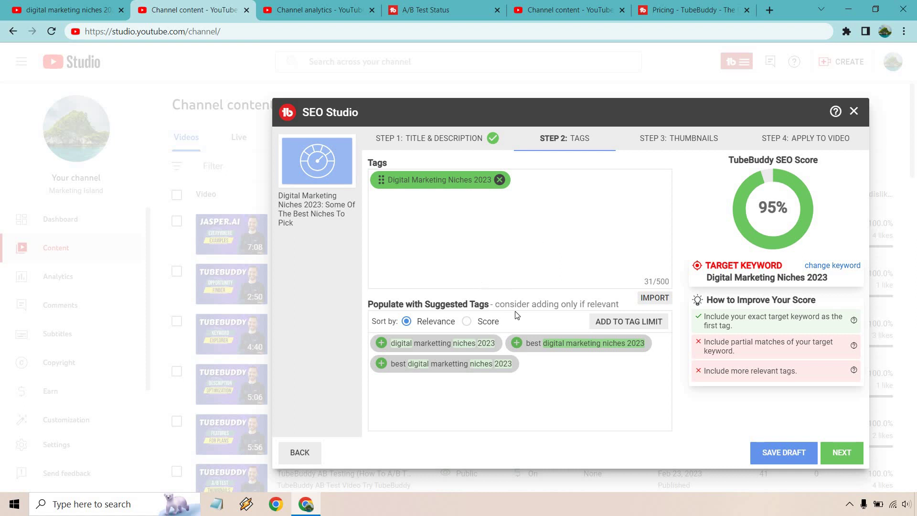
{"action": "left_click", "coordinate": [517, 343]}
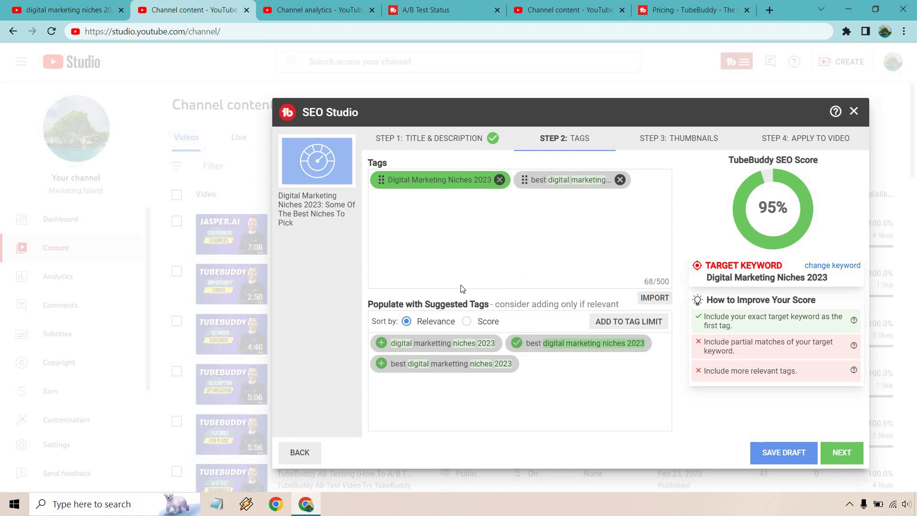
{"action": "left_click", "coordinate": [382, 364]}
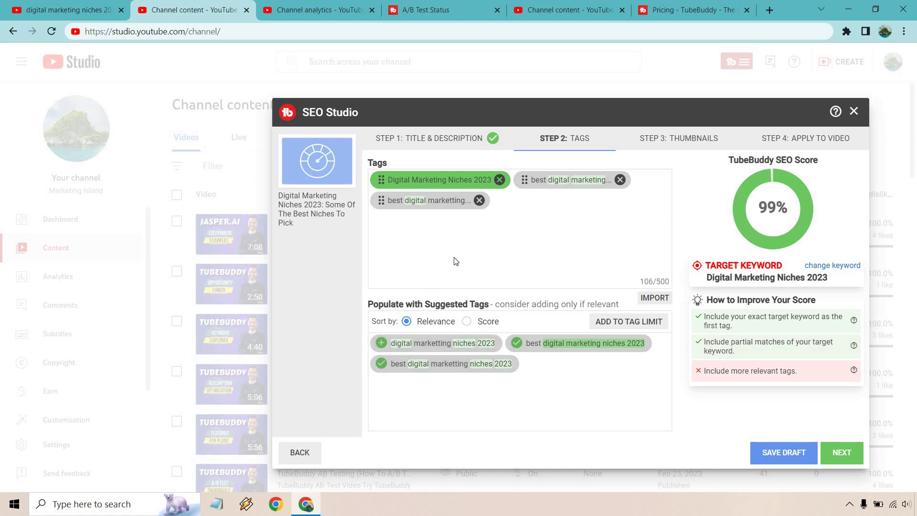
{"action": "type", "text": "digital marketing"}
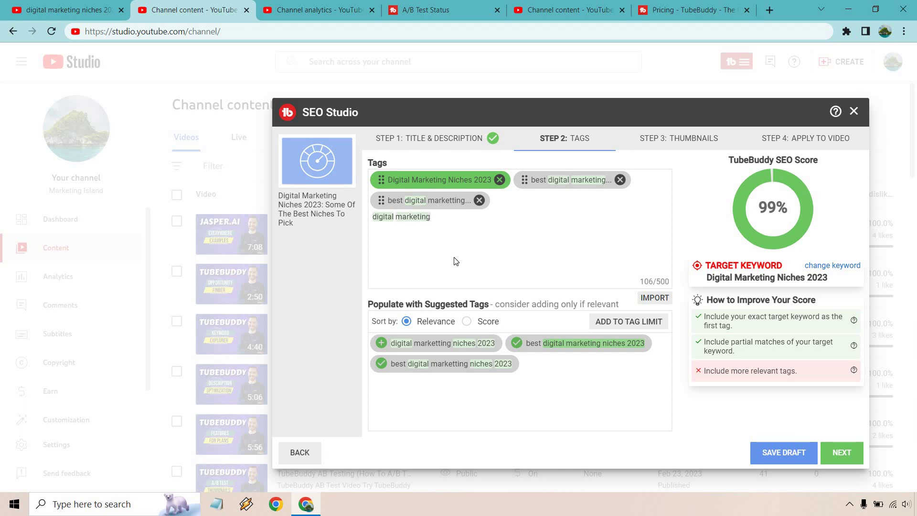
{"action": "type", "text": " niches"}
{"action": "key", "text": "Return"}
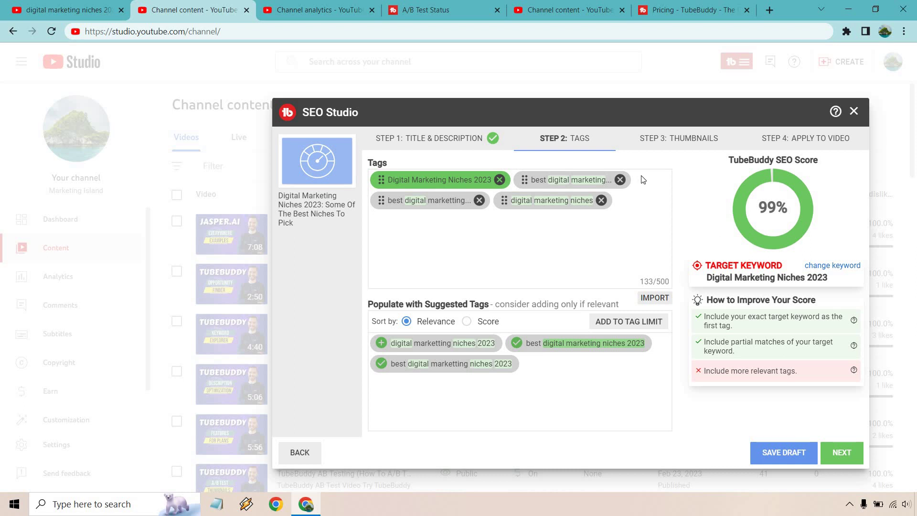
{"action": "left_click", "coordinate": [454, 137]}
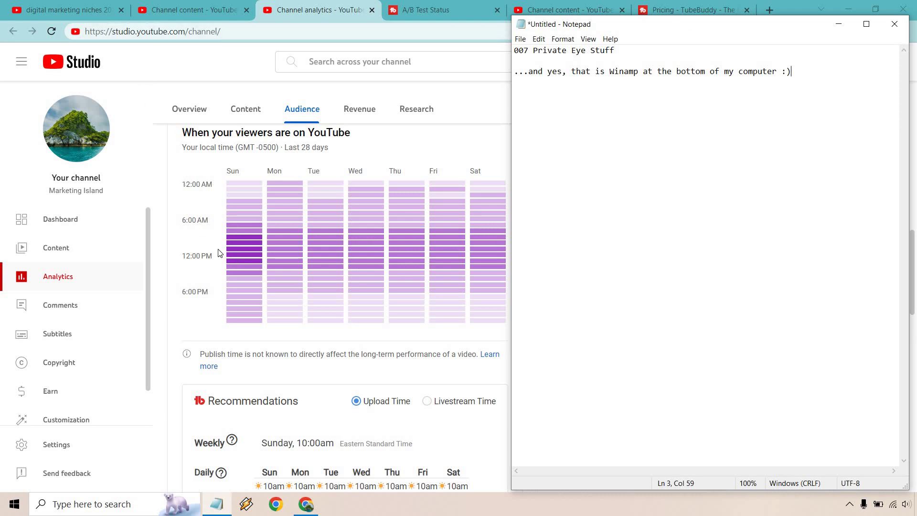
{"action": "mouse_move", "coordinate": [234, 241]}
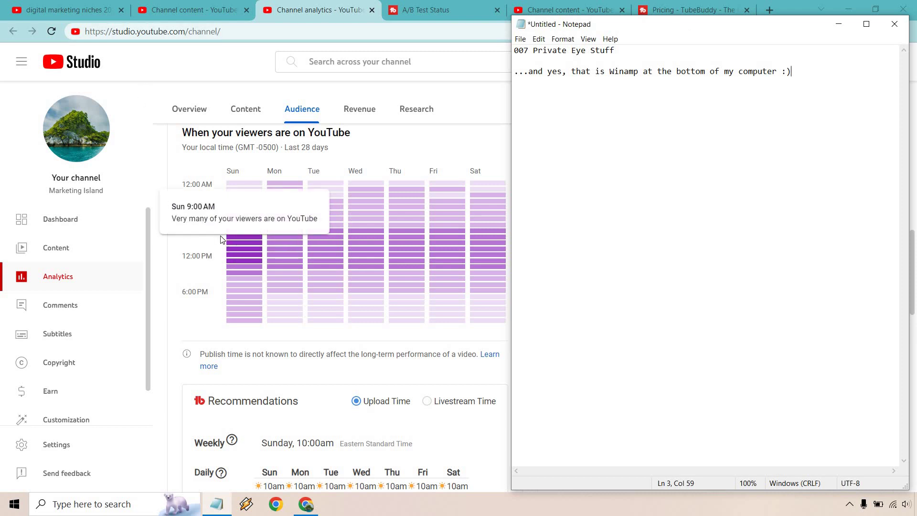
{"action": "mouse_move", "coordinate": [240, 265]}
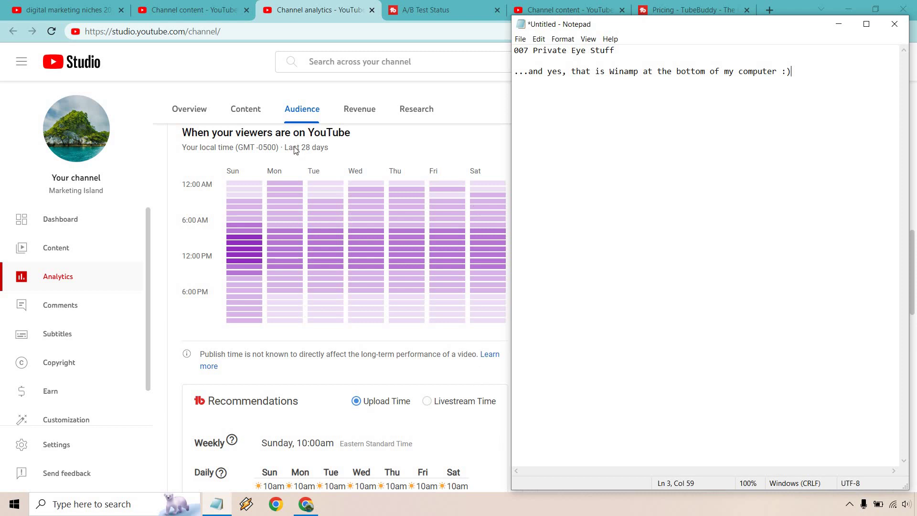
- Review the A/B test result: Original beats Variation, 18.05% vs 15.84% CTR at 96.55% confidence
{"action": "mouse_move", "coordinate": [286, 237]}
{"action": "left_click", "coordinate": [411, 10]}
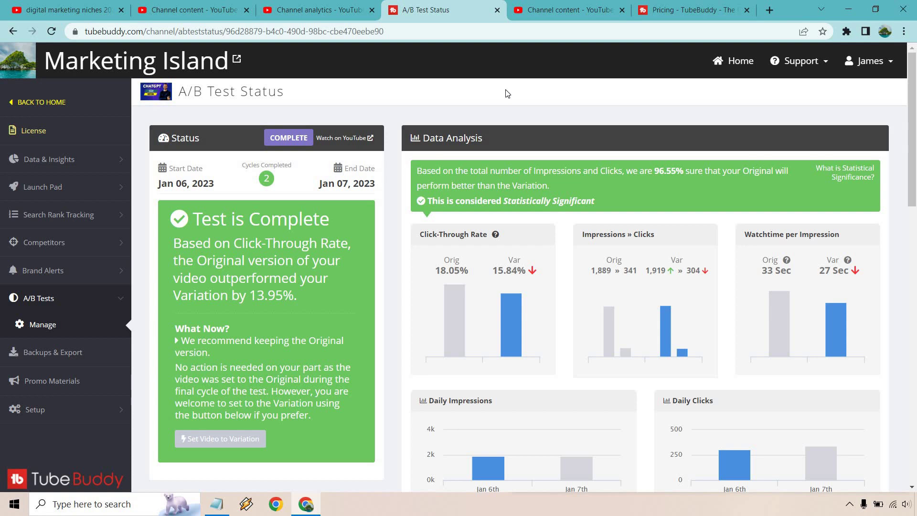
{"action": "scroll", "coordinate": [411, 119], "scroll_direction": "down", "scroll_amount": 7}
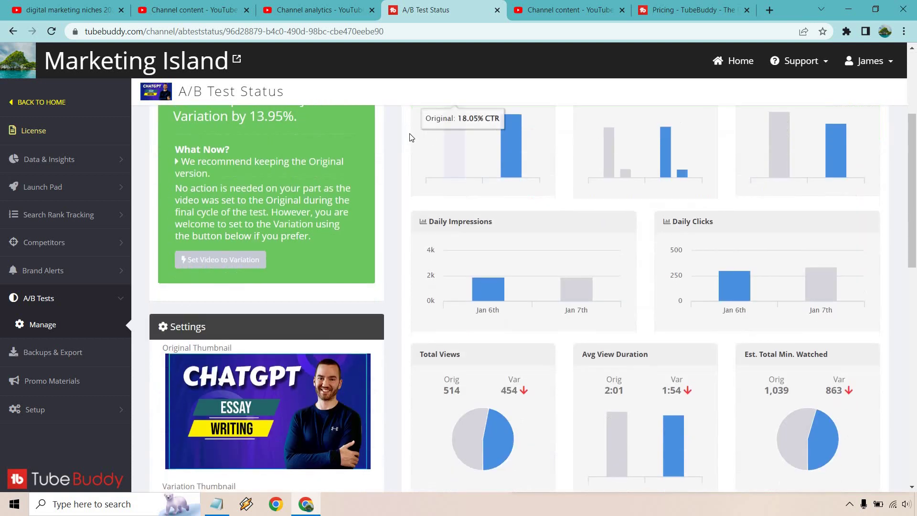
{"action": "scroll", "coordinate": [368, 152], "scroll_direction": "down", "scroll_amount": 1}
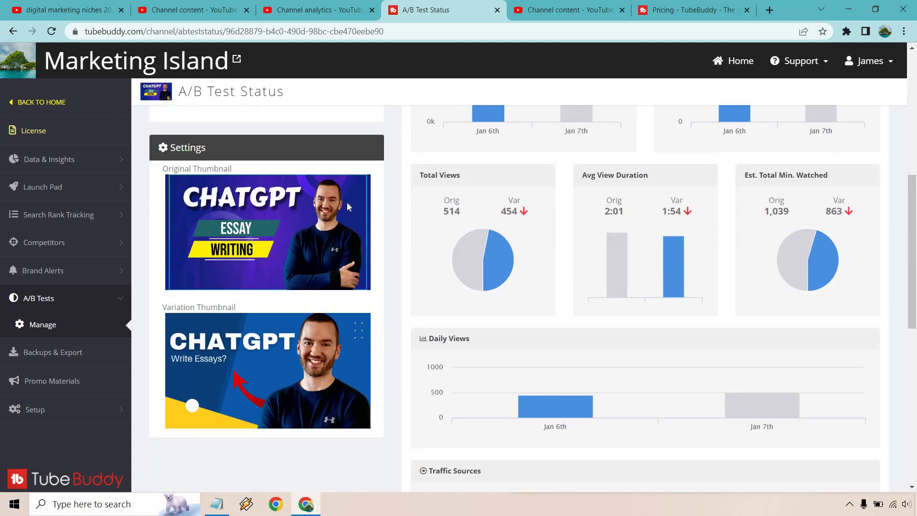
{"action": "scroll", "coordinate": [487, 260], "scroll_direction": "up", "scroll_amount": 8}
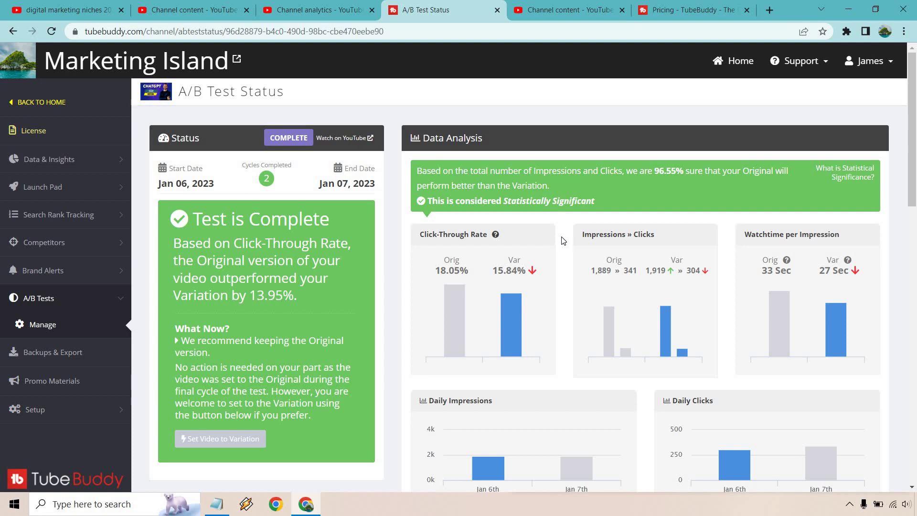
- Create a thumbnail CTR A/B test that runs until statistically significant and continue to thumbnails
{"action": "left_click", "coordinate": [53, 326]}
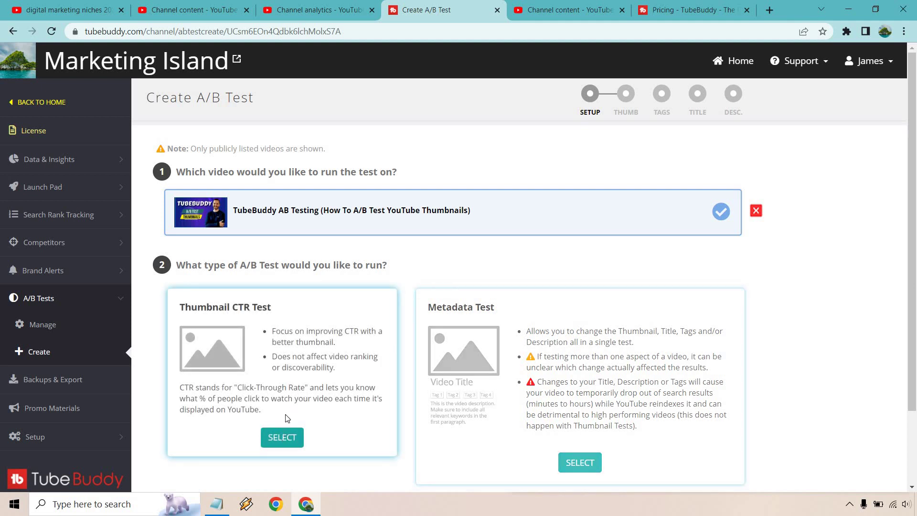
{"action": "left_click", "coordinate": [283, 437]}
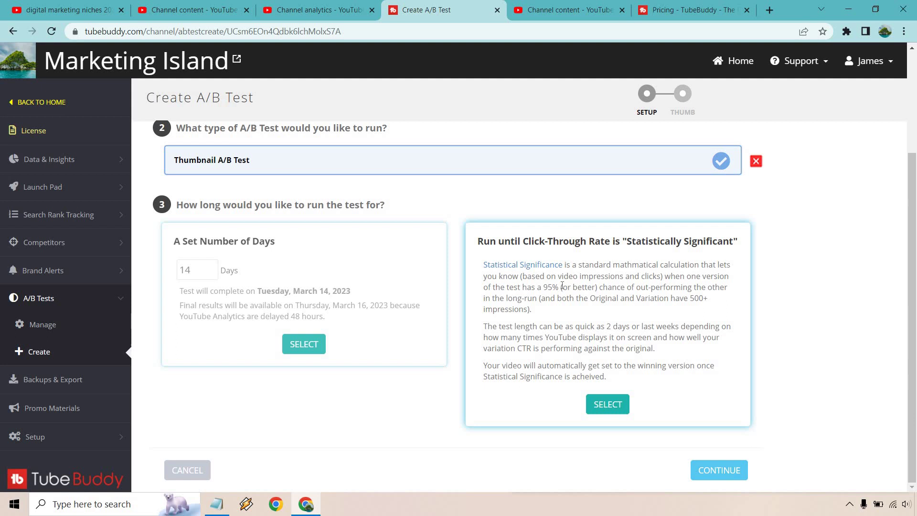
{"action": "left_click", "coordinate": [618, 405]}
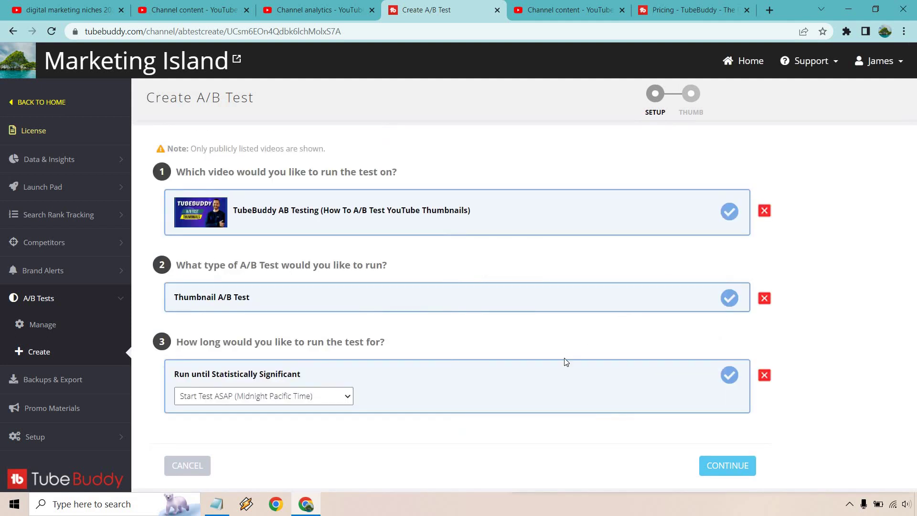
{"action": "left_click", "coordinate": [718, 469]}
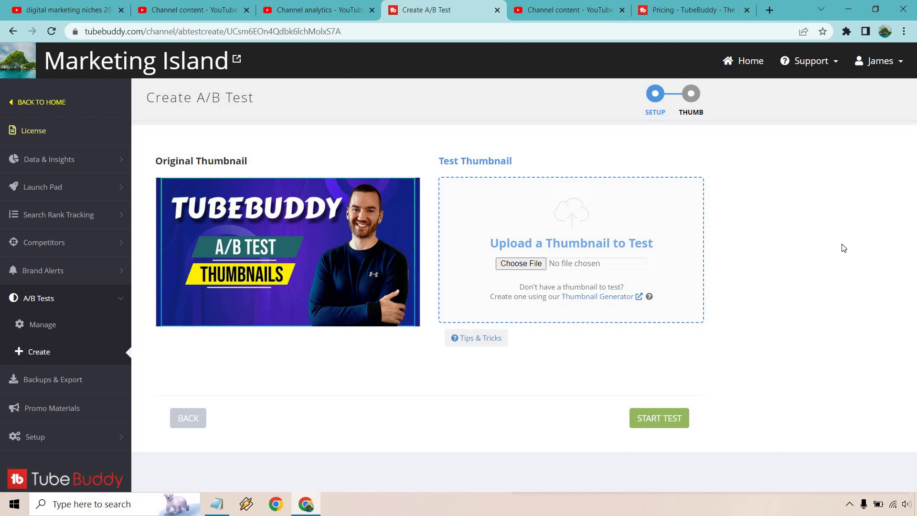
- In Click Magnet's Element Inspector, compare CTR by faces, emotions and face sizes, then return
{"action": "left_click", "coordinate": [584, 3]}
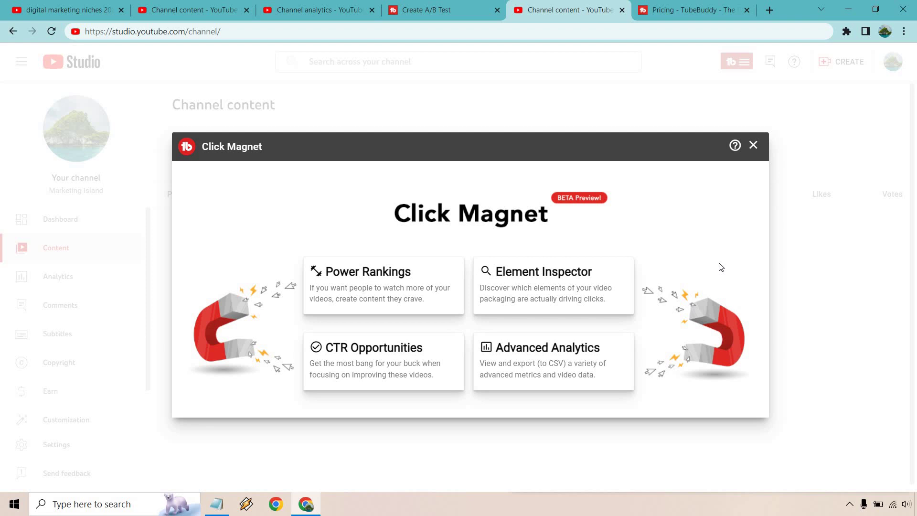
{"action": "left_click", "coordinate": [546, 285]}
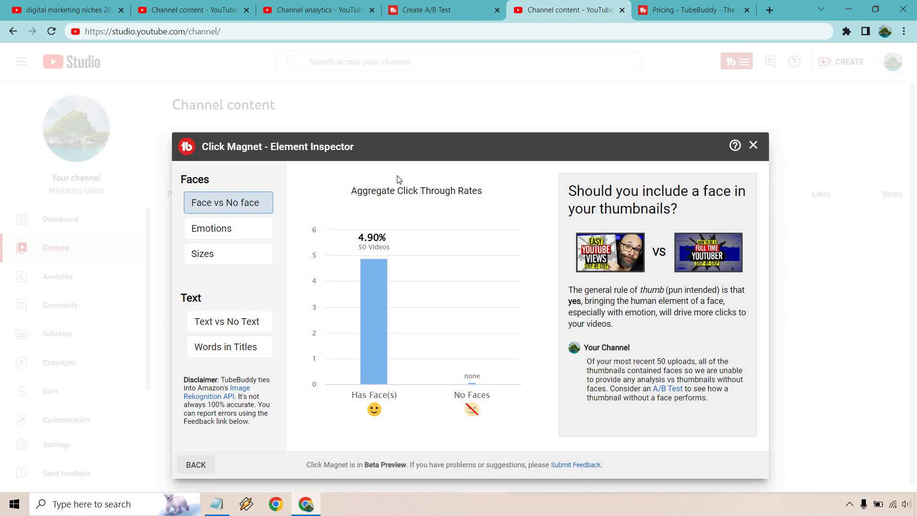
{"action": "left_click", "coordinate": [248, 234]}
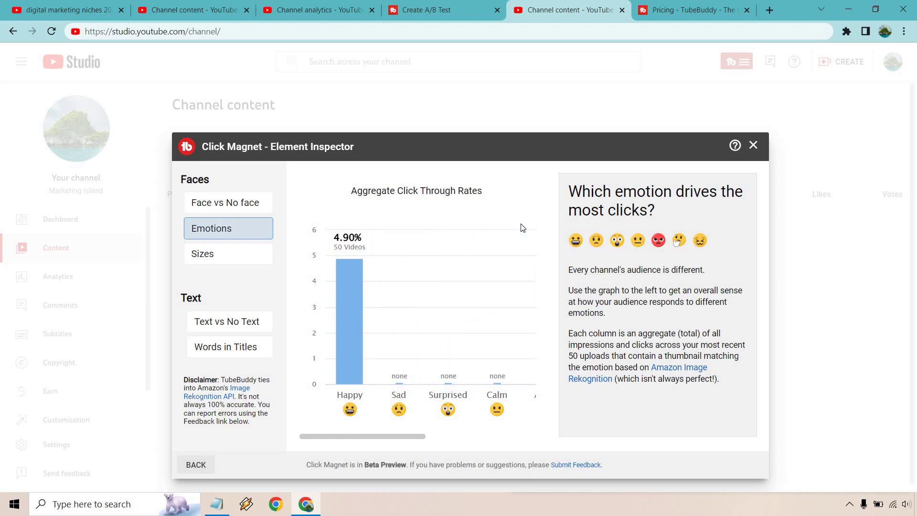
{"action": "left_click", "coordinate": [245, 253]}
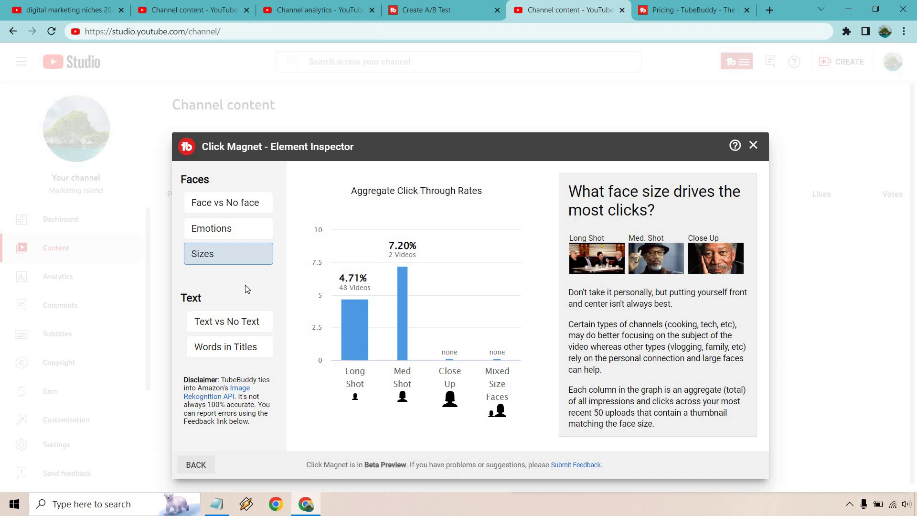
{"action": "left_click", "coordinate": [196, 466]}
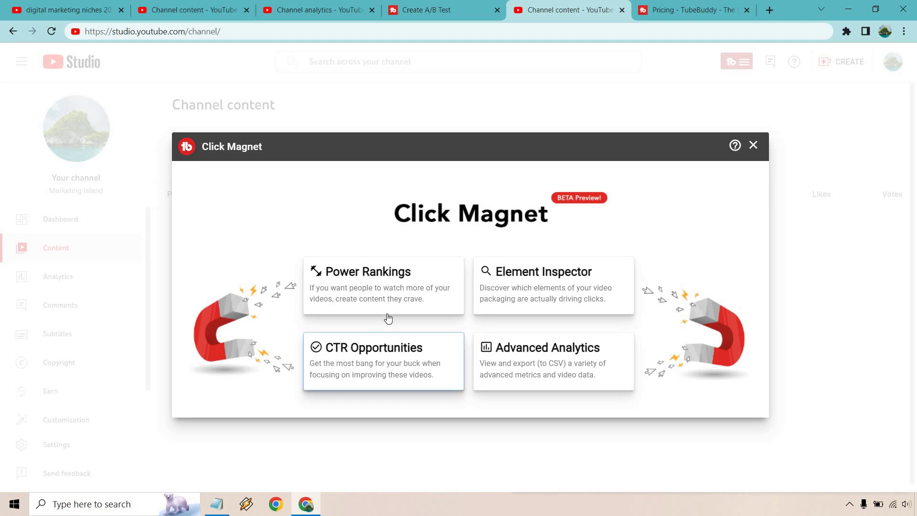
- Show the videos ranked by CTR opportunity, then switch to the TubeBuddy pricing page
{"action": "left_click", "coordinate": [308, 354]}
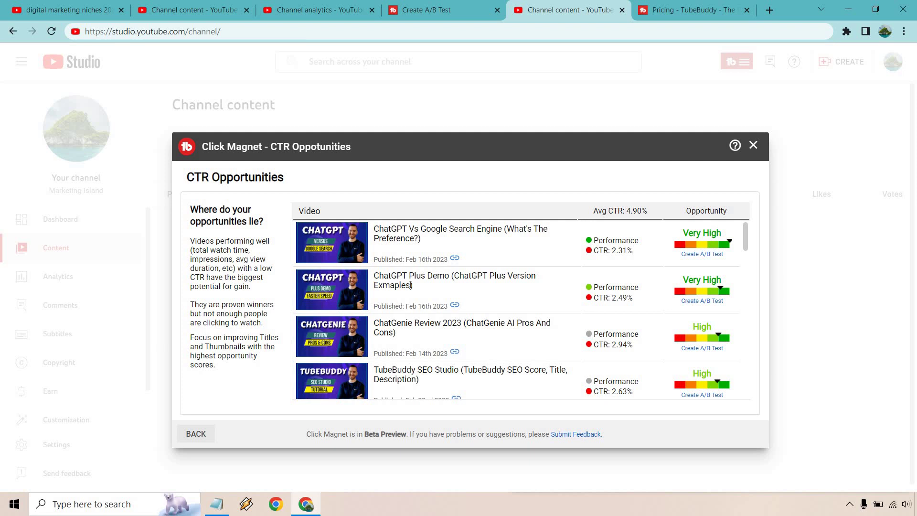
{"action": "left_click", "coordinate": [700, 10]}
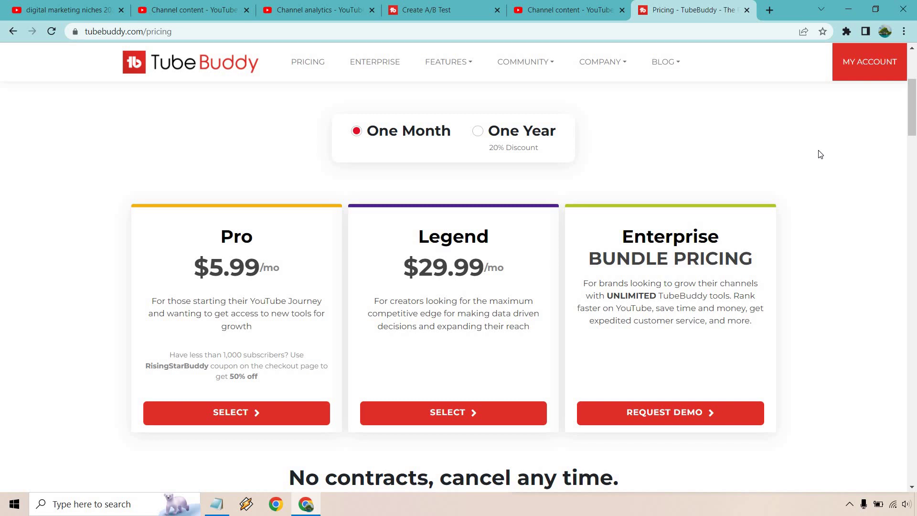
- Toggle between yearly (20% off) and monthly prices, then scroll into the Free/Pro/Legend comparison
{"action": "left_click", "coordinate": [478, 130]}
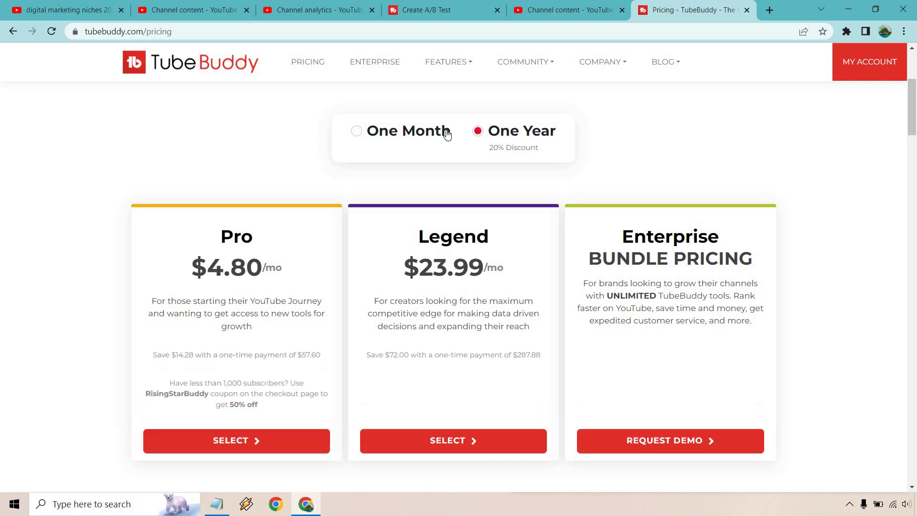
{"action": "left_click", "coordinate": [358, 131]}
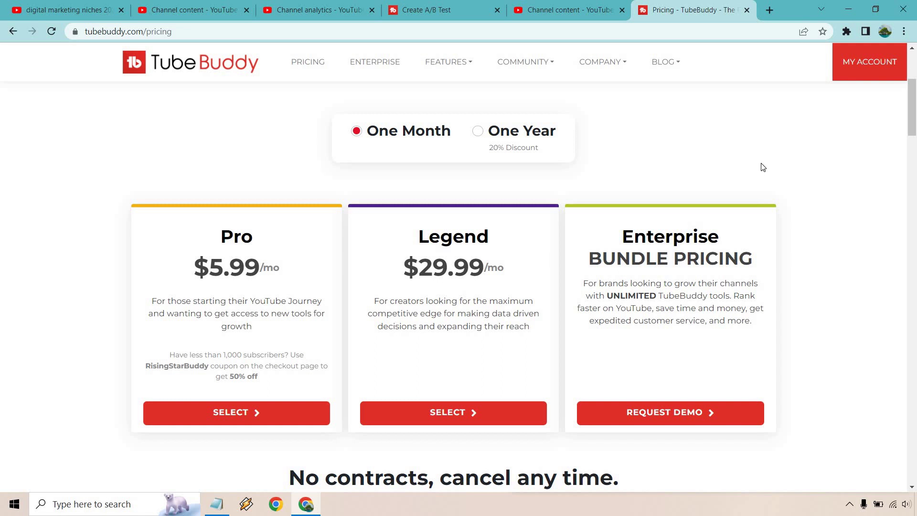
{"action": "scroll", "coordinate": [864, 175], "scroll_direction": "down", "scroll_amount": 10}
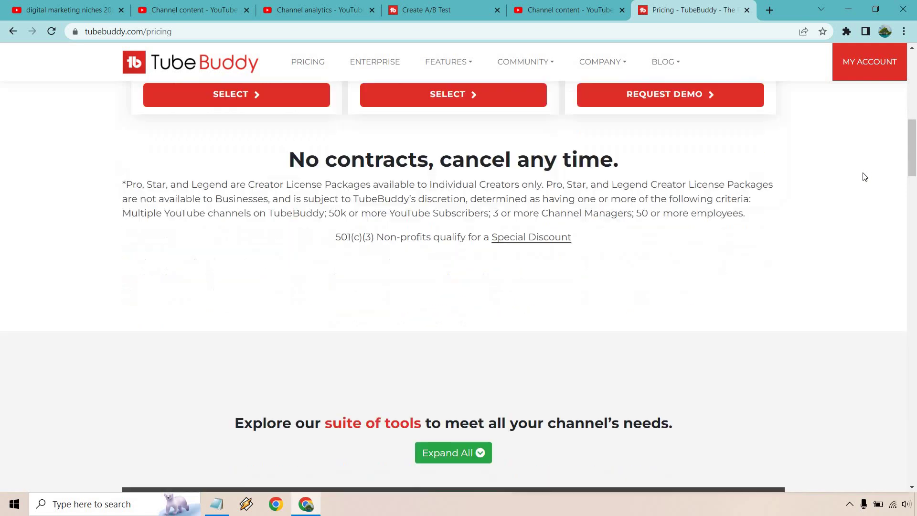
{"action": "scroll", "coordinate": [863, 174], "scroll_direction": "down", "scroll_amount": 2}
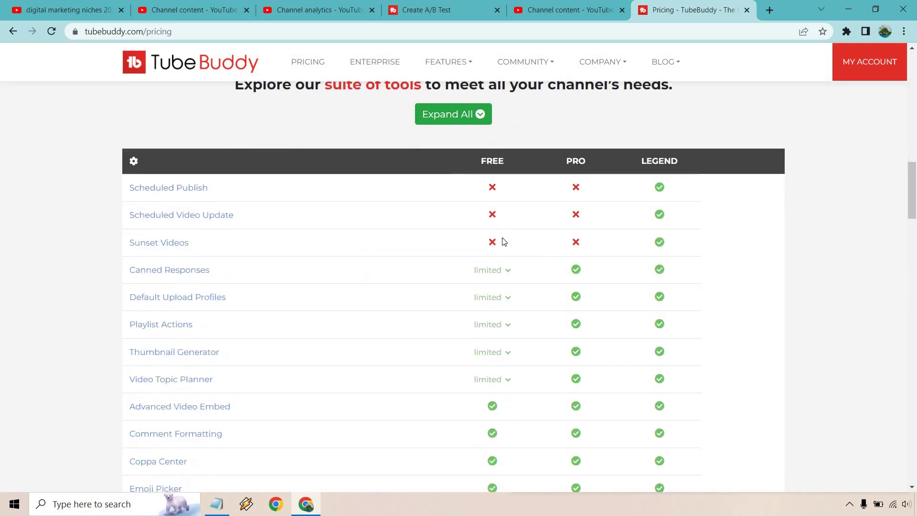
{"action": "scroll", "coordinate": [467, 244], "scroll_direction": "down", "scroll_amount": 3}
- Scroll through the rest of the feature comparison and back up to the Pro, Legend and Enterprise prices
{"action": "scroll", "coordinate": [446, 215], "scroll_direction": "up", "scroll_amount": 2}
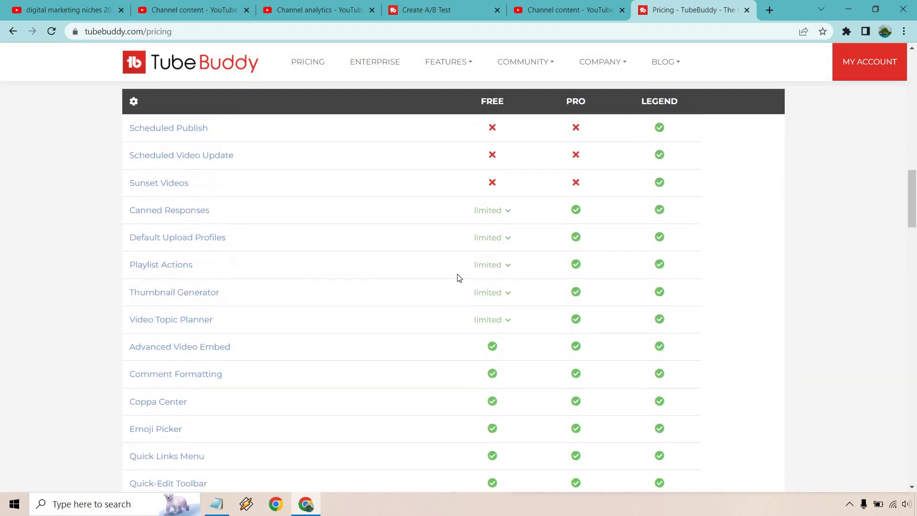
{"action": "scroll", "coordinate": [448, 254], "scroll_direction": "down", "scroll_amount": 9}
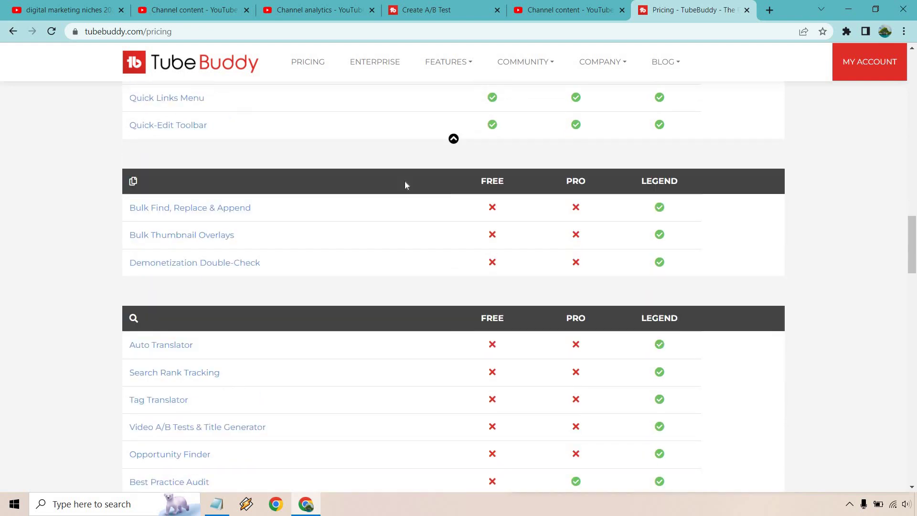
{"action": "scroll", "coordinate": [405, 185], "scroll_direction": "down", "scroll_amount": 12}
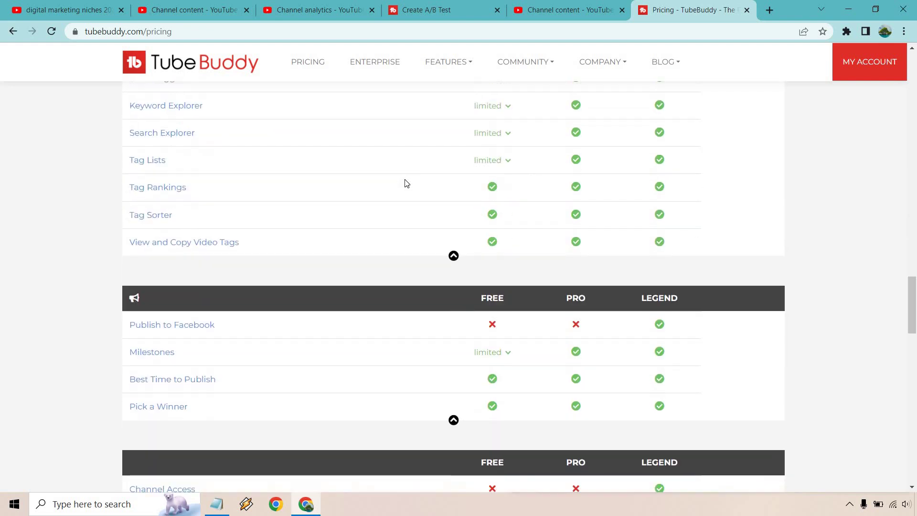
{"action": "scroll", "coordinate": [405, 184], "scroll_direction": "down", "scroll_amount": 9}
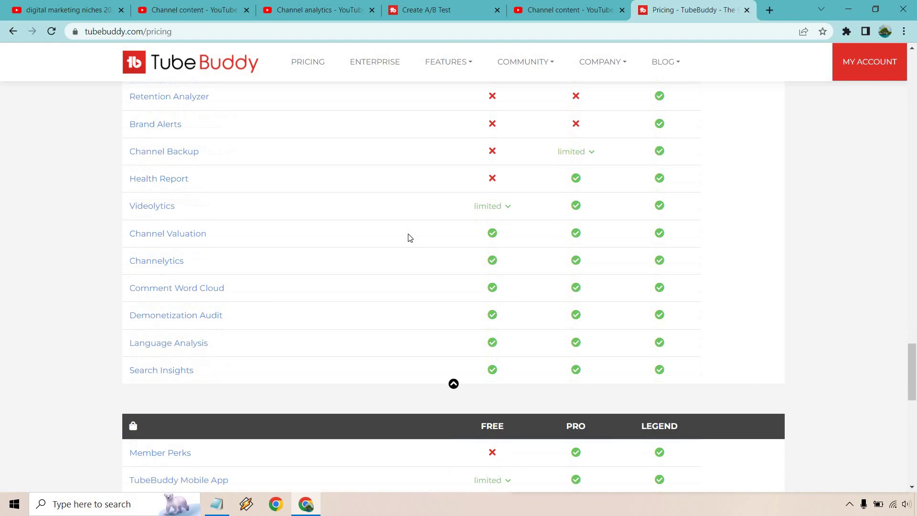
{"action": "scroll", "coordinate": [409, 235], "scroll_direction": "down", "scroll_amount": 2}
{"action": "scroll", "coordinate": [410, 237], "scroll_direction": "up", "scroll_amount": 20}
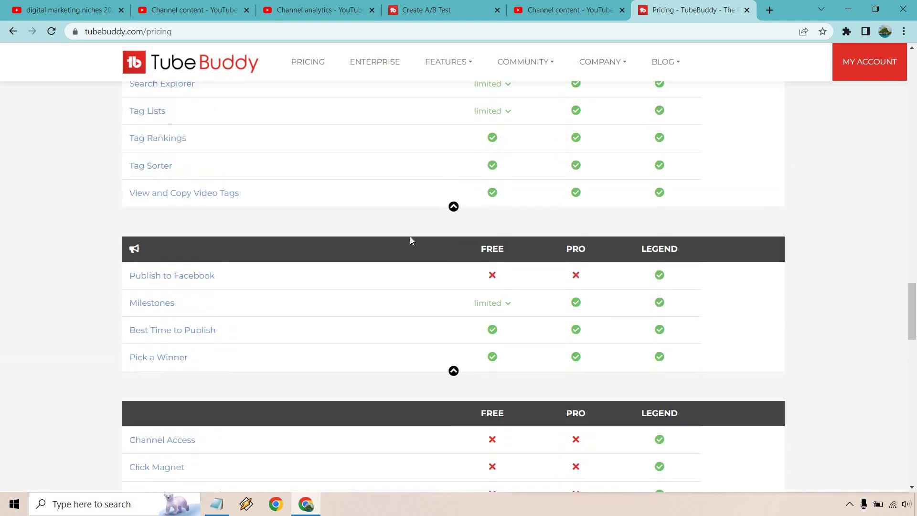
{"action": "scroll", "coordinate": [410, 236], "scroll_direction": "up", "scroll_amount": 15}
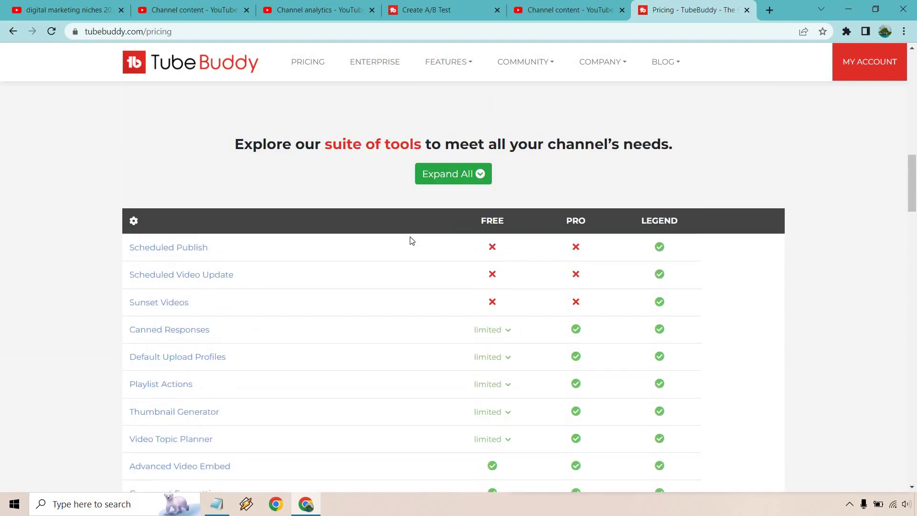
{"action": "scroll", "coordinate": [914, 184], "scroll_direction": "down", "scroll_amount": 1}
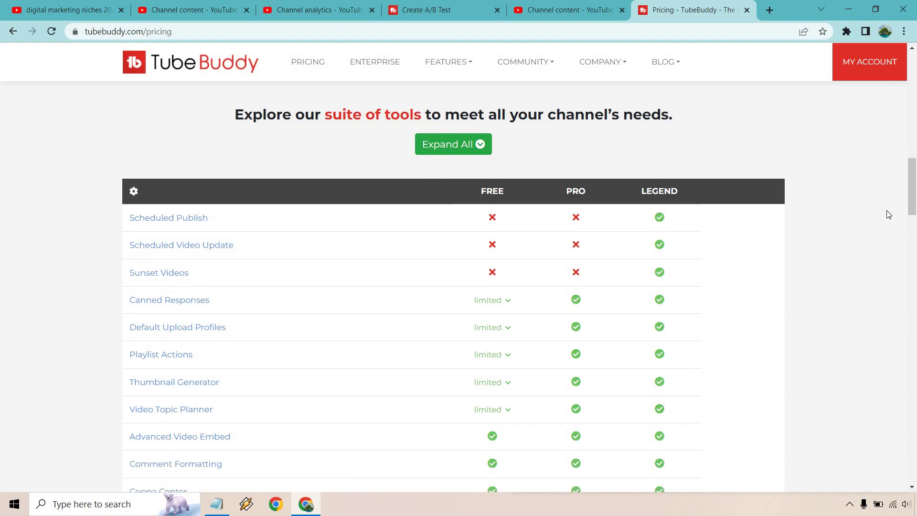
{"action": "scroll", "coordinate": [889, 214], "scroll_direction": "up", "scroll_amount": 12}
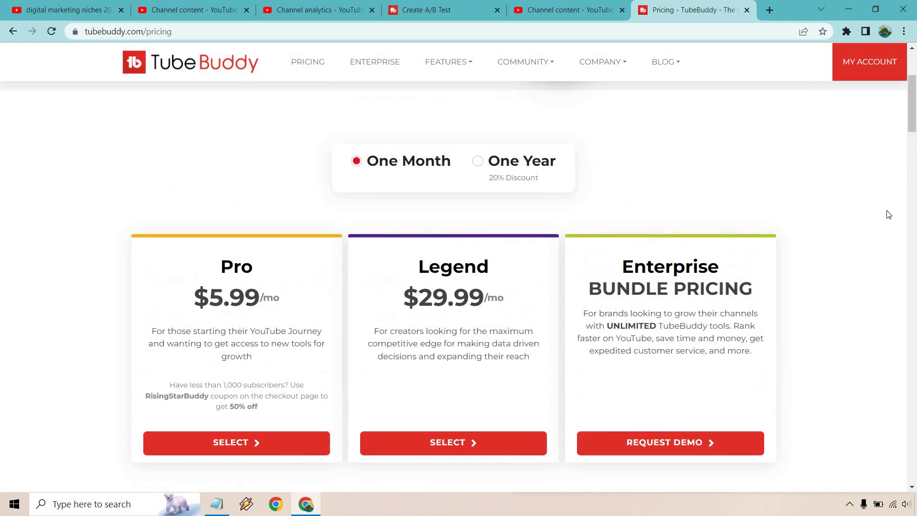
{"action": "left_click_drag", "start_coordinate": [915, 119], "coordinate": [916, 122]}
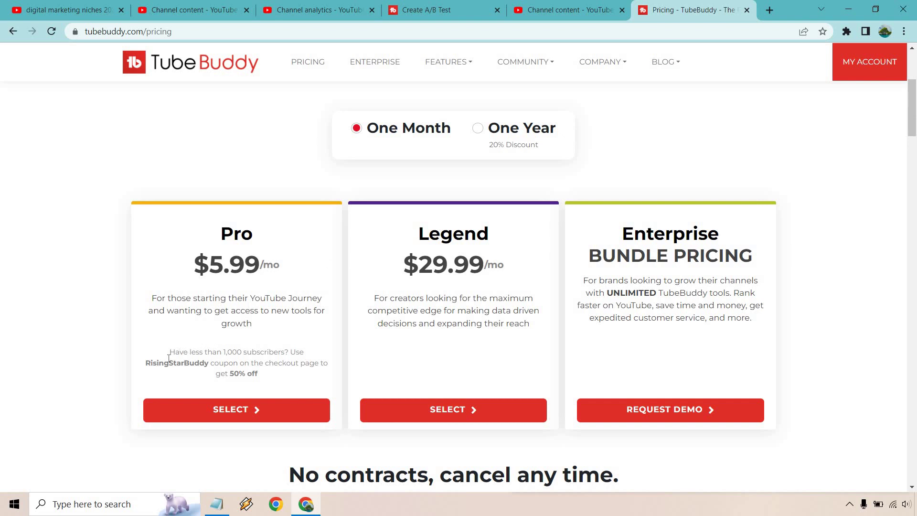
{"action": "left_click_drag", "start_coordinate": [170, 352], "coordinate": [274, 353]}
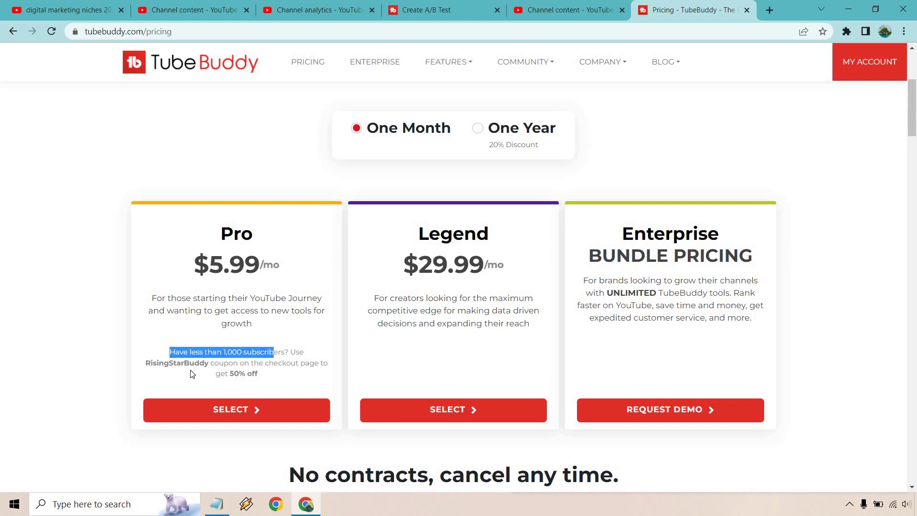
{"action": "left_click", "coordinate": [198, 363]}
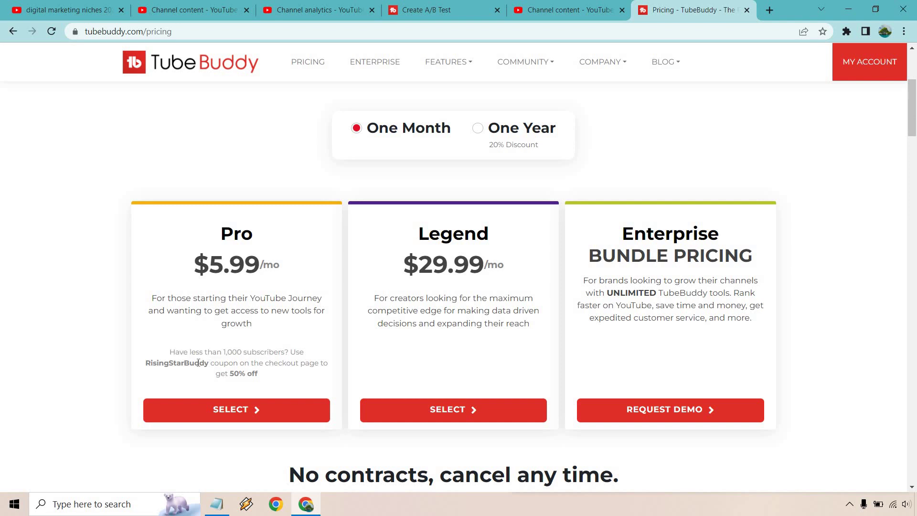
{"action": "left_click_drag", "start_coordinate": [210, 363], "coordinate": [144, 363]}
{"action": "left_click", "coordinate": [242, 341]}
{"action": "scroll", "coordinate": [870, 189], "scroll_direction": "down", "scroll_amount": 5}
{"action": "scroll", "coordinate": [869, 189], "scroll_direction": "down", "scroll_amount": 9}
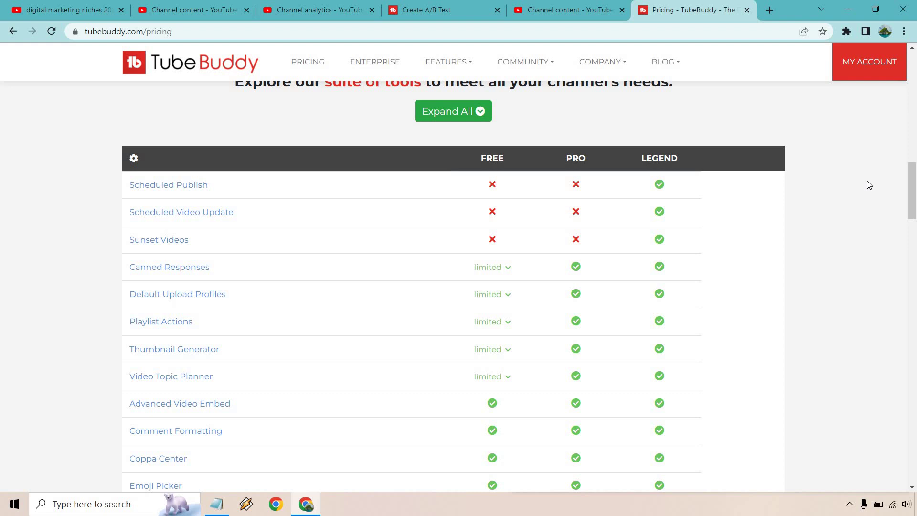
{"action": "scroll", "coordinate": [869, 185], "scroll_direction": "down", "scroll_amount": 1}
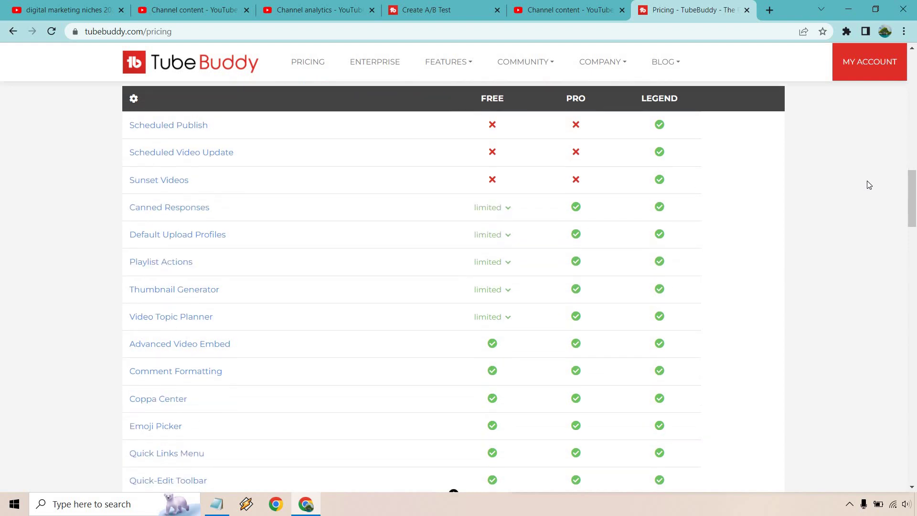
{"action": "left_click_drag", "start_coordinate": [913, 190], "coordinate": [868, 203]}
{"action": "scroll", "coordinate": [868, 196], "scroll_direction": "down", "scroll_amount": 6}
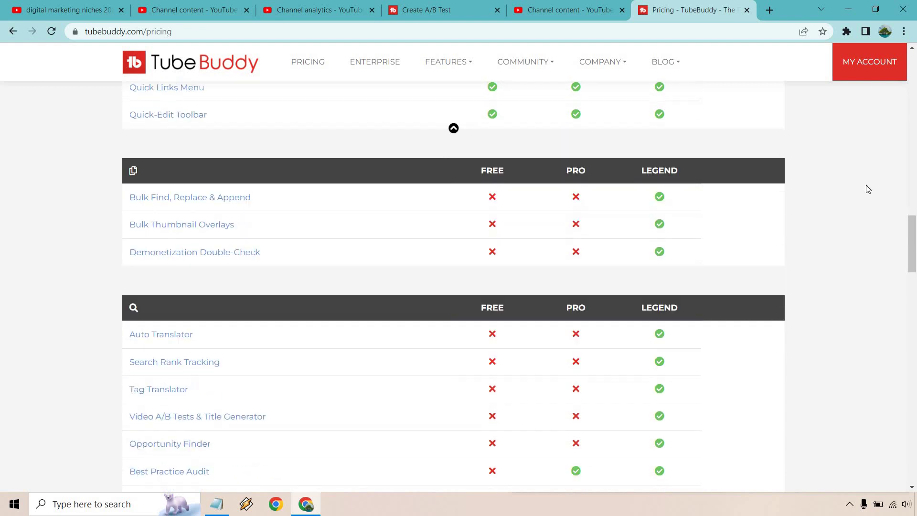
{"action": "scroll", "coordinate": [868, 188], "scroll_direction": "down", "scroll_amount": 1}
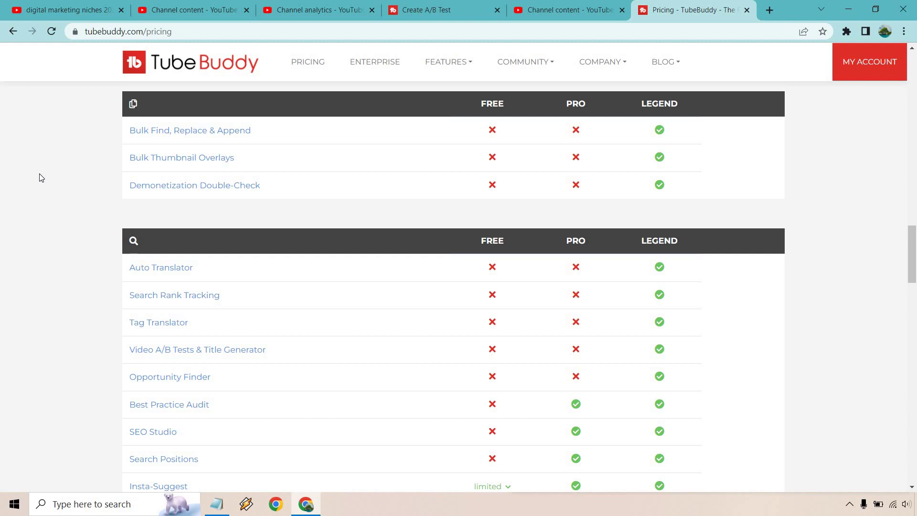
{"action": "scroll", "coordinate": [41, 177], "scroll_direction": "down", "scroll_amount": 2}
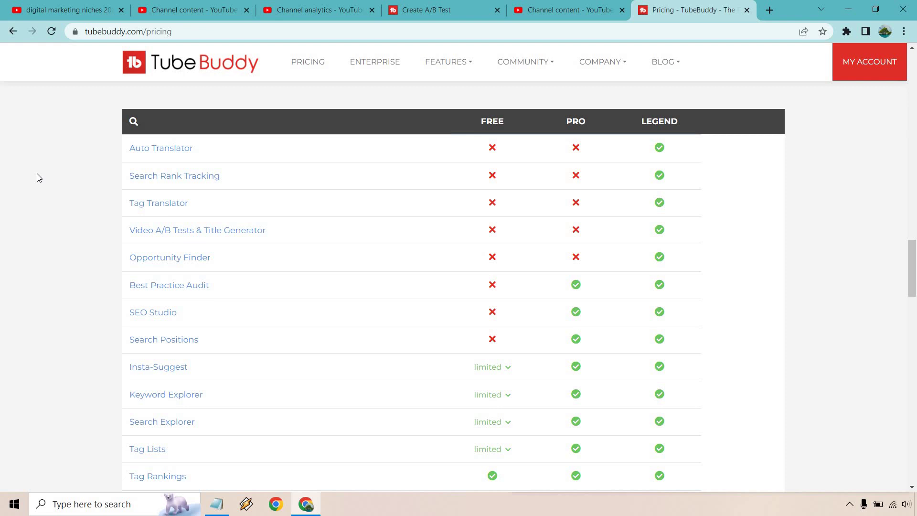
{"action": "scroll", "coordinate": [39, 178], "scroll_direction": "down", "scroll_amount": 1}
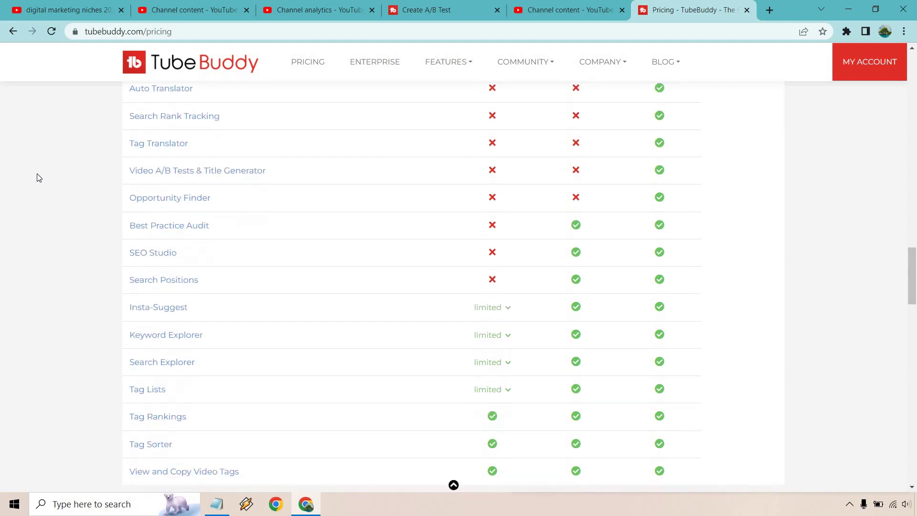
{"action": "scroll", "coordinate": [39, 178], "scroll_direction": "down", "scroll_amount": 5}
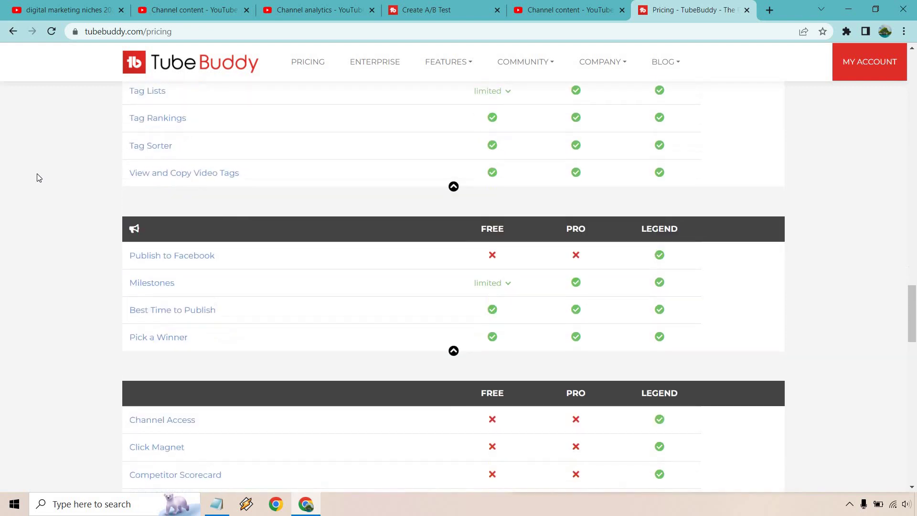
{"action": "scroll", "coordinate": [39, 178], "scroll_direction": "down", "scroll_amount": 2}
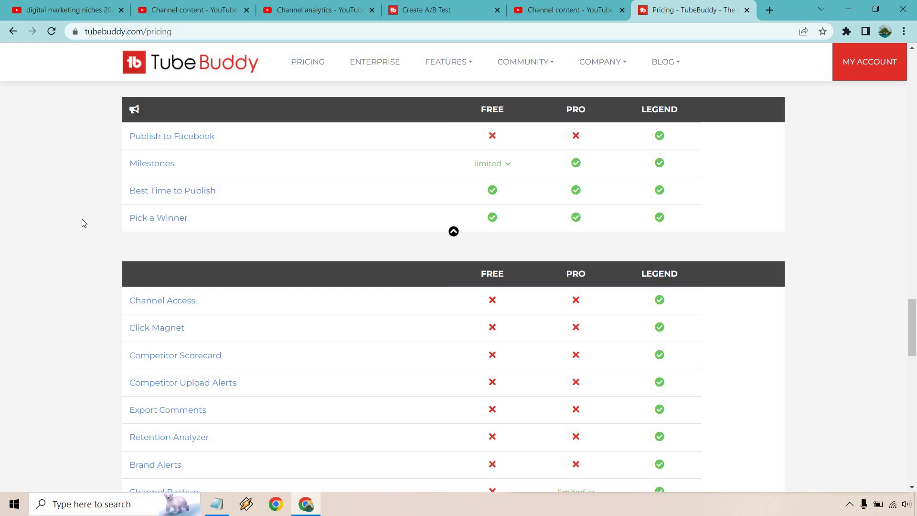
{"action": "scroll", "coordinate": [84, 223], "scroll_direction": "down", "scroll_amount": 7}
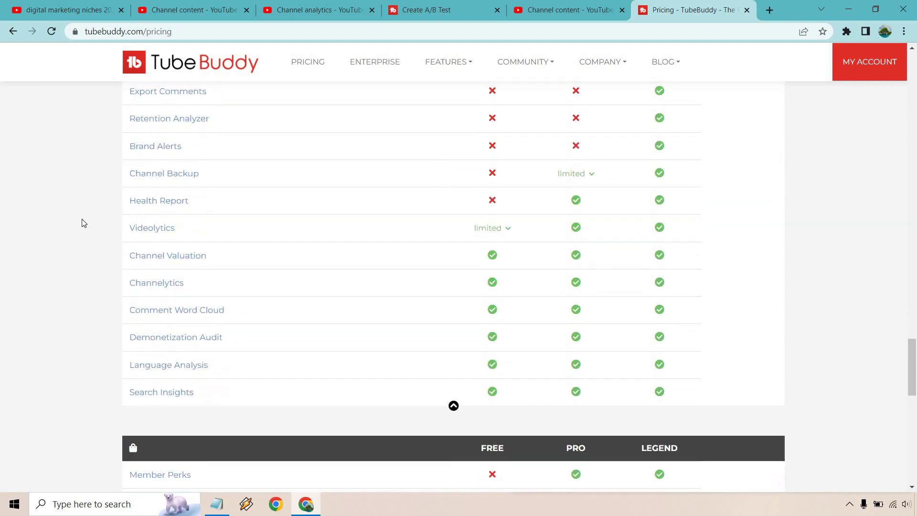
{"action": "scroll", "coordinate": [83, 223], "scroll_direction": "down", "scroll_amount": 1}
{"action": "scroll", "coordinate": [83, 221], "scroll_direction": "down", "scroll_amount": 3}
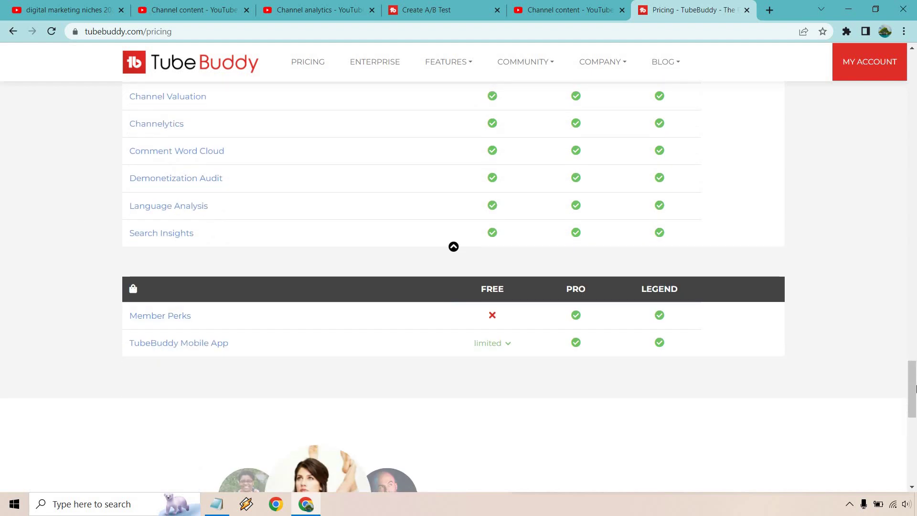
{"action": "left_click_drag", "start_coordinate": [915, 268], "coordinate": [915, 104]}
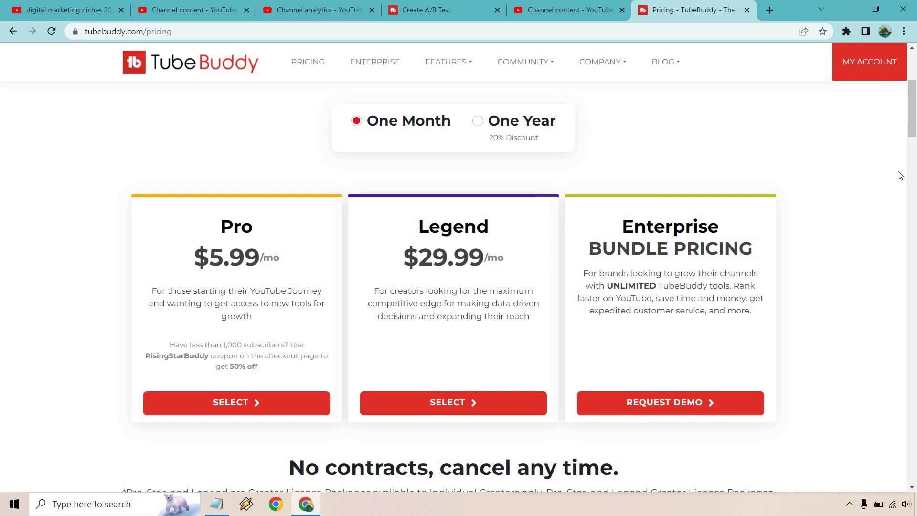